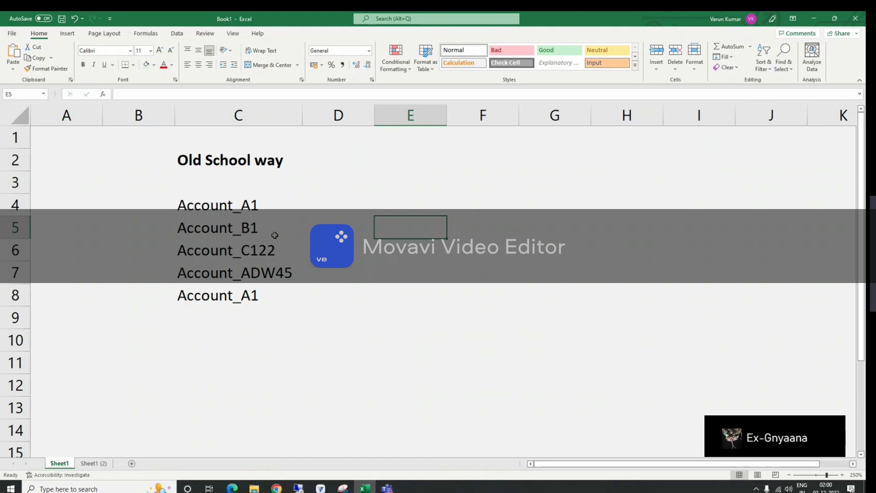
# Step: Copy the account names in C4:C8 into D4:D8
pyautogui.moveTo(246, 208); pyautogui.dragTo(246, 297)
pyautogui.hotkey('ctrl', 'c')
pyautogui.click(360, 205)
pyautogui.hotkey('ctrl', 'v')
pyautogui.press('Escape')
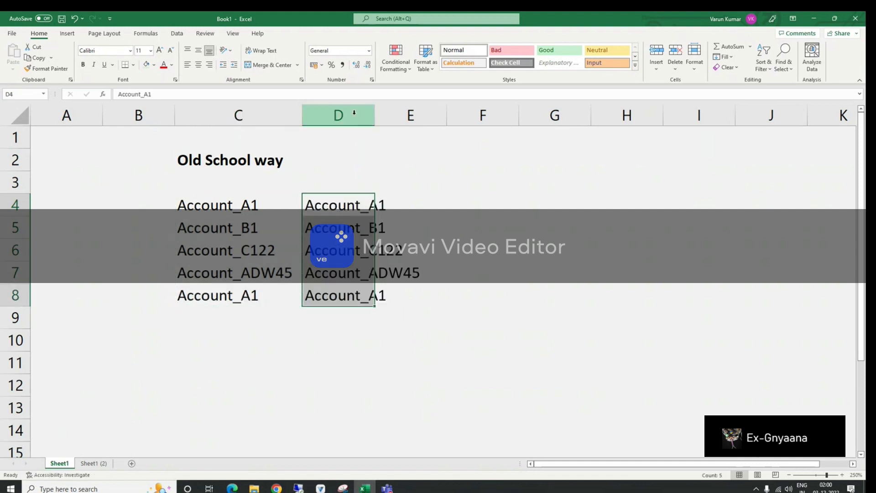
# Step: Split column D at the underscore with Text to Columns, using Other delimiter "_" instead of Tab, and replace existing data
pyautogui.click(354, 112)
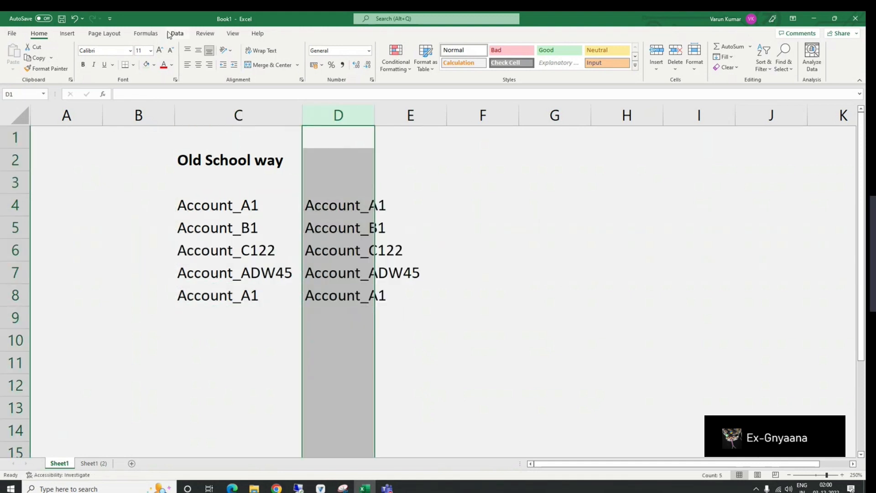
pyautogui.click(175, 33)
pyautogui.click(510, 57)
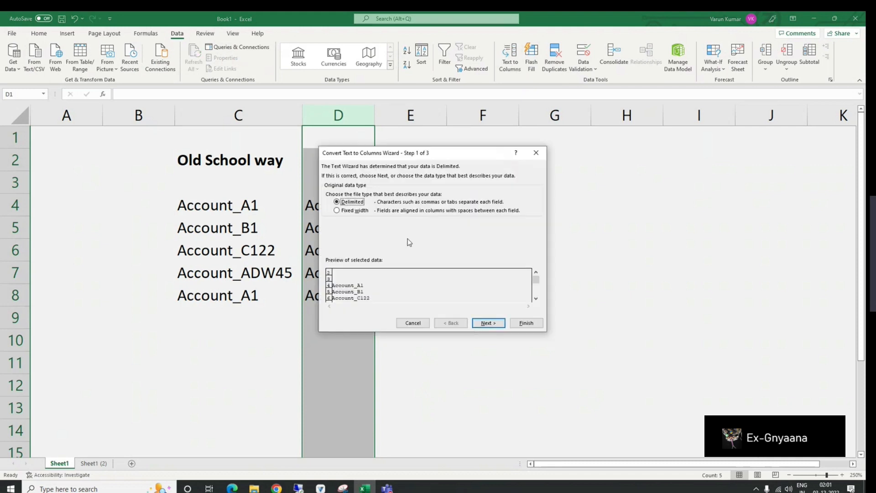
pyautogui.click(487, 323)
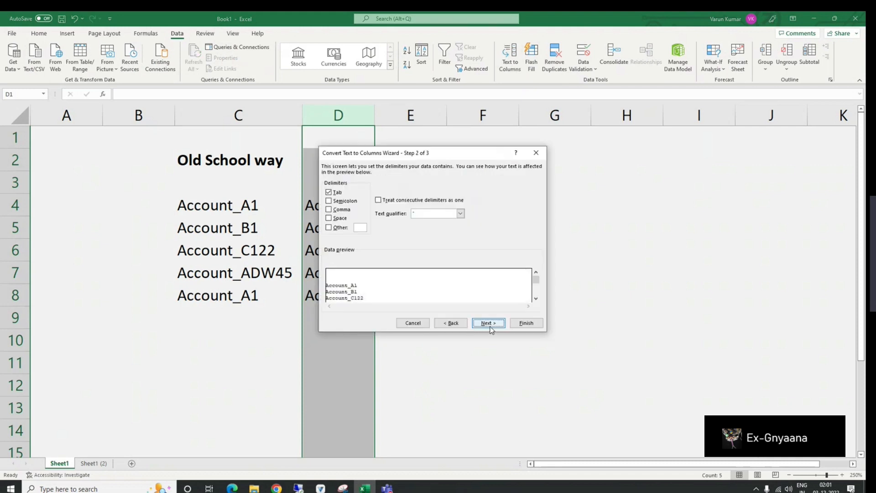
pyautogui.click(339, 193)
pyautogui.moveTo(368, 153); pyautogui.dragTo(492, 133)
pyautogui.click(486, 208)
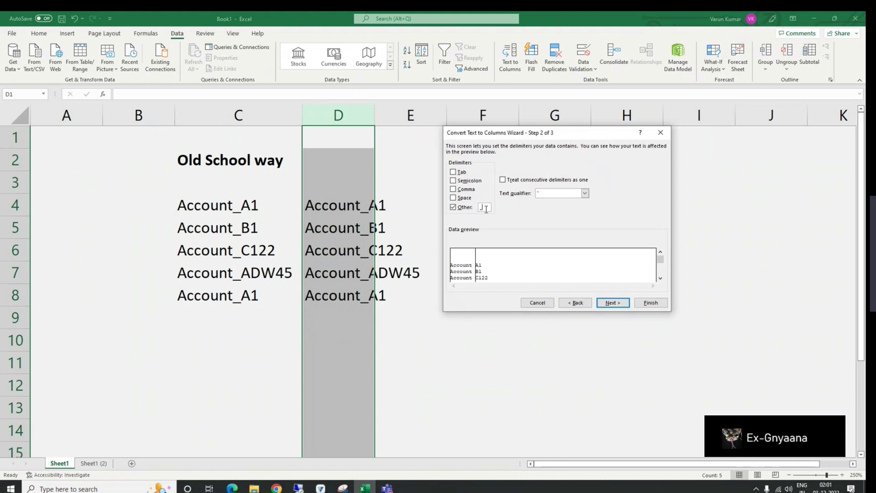
pyautogui.click(613, 303)
pyautogui.click(650, 302)
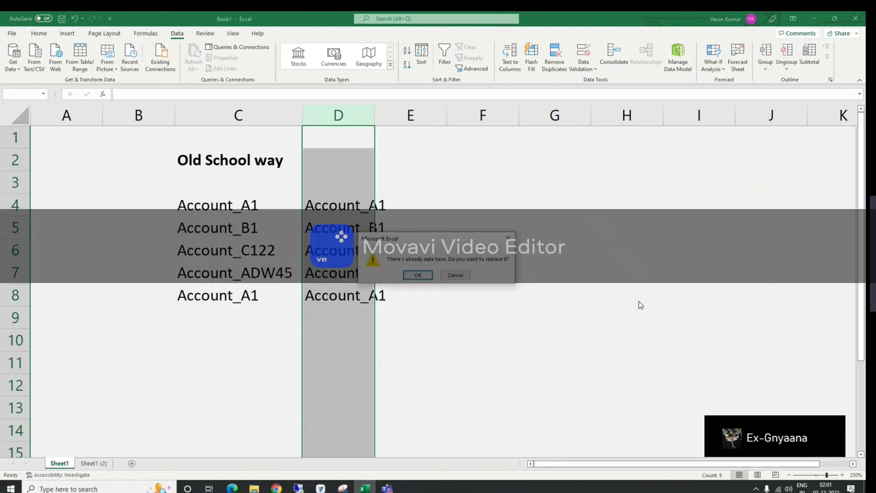
pyautogui.click(417, 275)
pyautogui.click(438, 275)
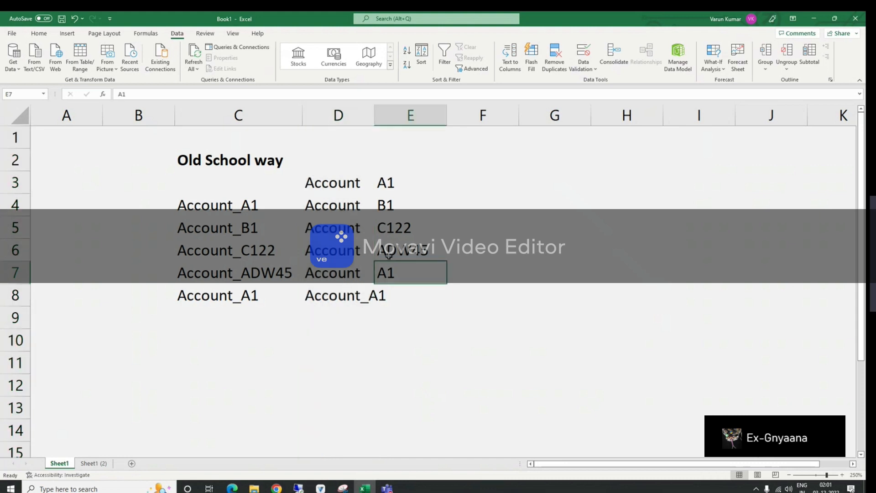
# Step: Widen column D, then clear the split results in D2:E8
pyautogui.moveTo(375, 117); pyautogui.dragTo(422, 116)
pyautogui.moveTo(231, 204); pyautogui.dragTo(237, 288)
pyautogui.moveTo(352, 189); pyautogui.dragTo(470, 301)
pyautogui.click(375, 295)
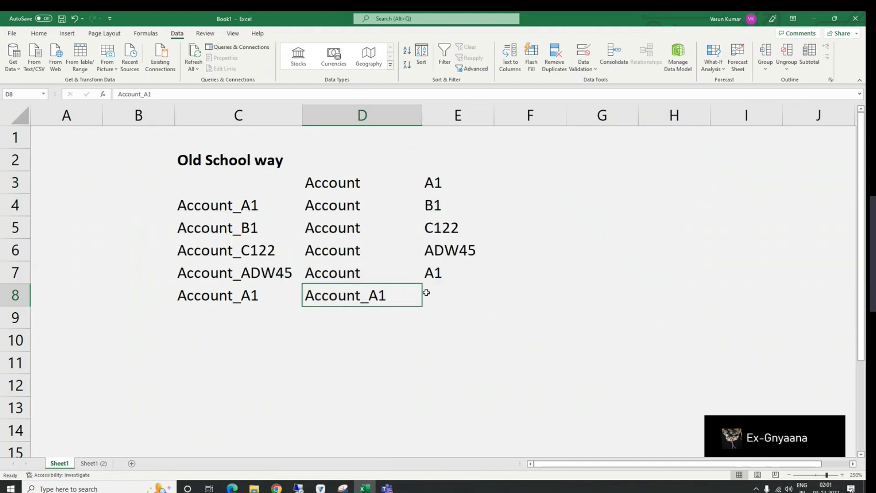
pyautogui.moveTo(330, 160); pyautogui.dragTo(471, 296)
pyautogui.press('Delete')
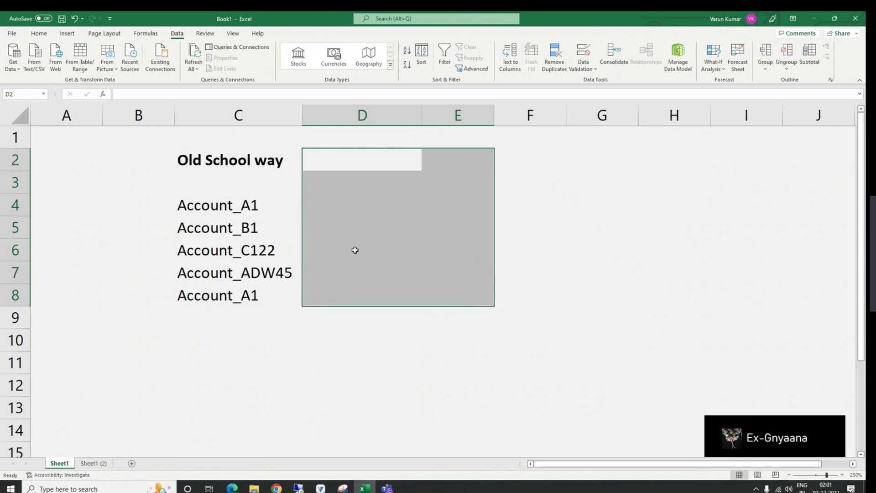
# Step: Undo the deletion, the split and the paste, and cancel the copy mode
pyautogui.click(229, 193)
pyautogui.hotkey('ctrl', 'z')
pyautogui.hotkey('ctrl', 'z')
pyautogui.hotkey('ctrl', 'z')
pyautogui.hotkey('ctrl', 'z')
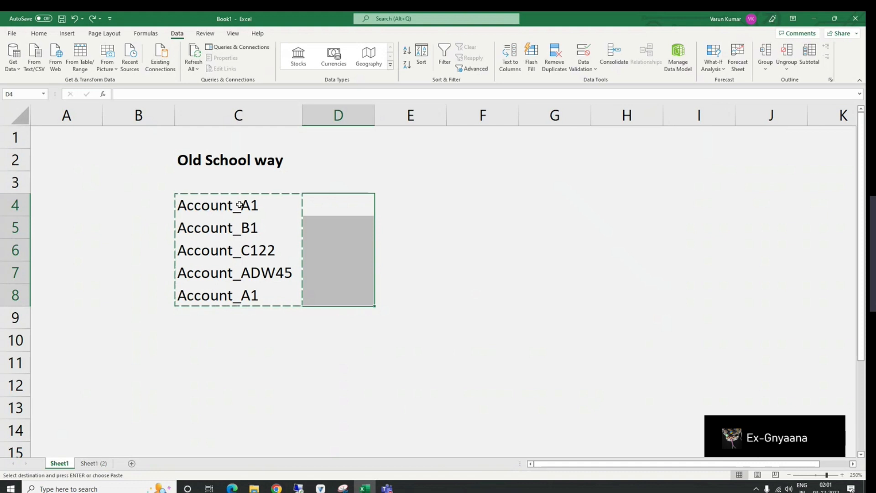
pyautogui.scroll(-3, 240, 205)
pyautogui.click(309, 226)
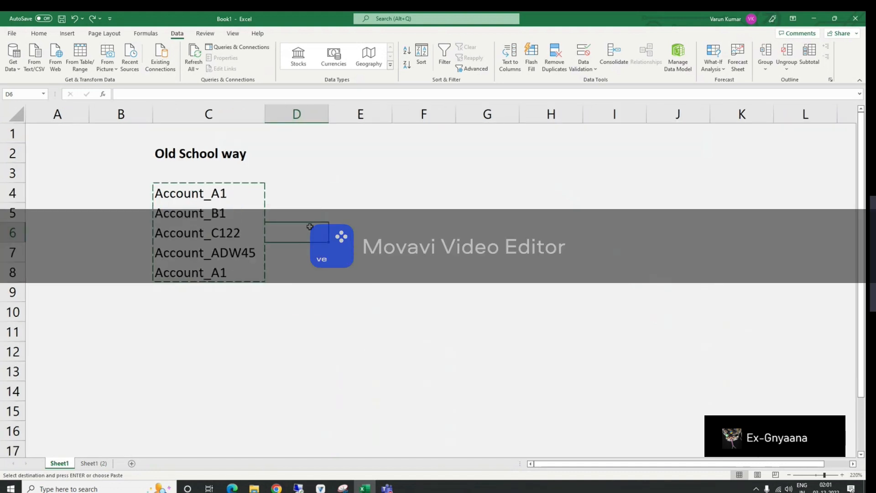
pyautogui.scroll(6, 334, 228)
pyautogui.press('Escape')
# Step: Enter =FIND("_",C4,1) in D4 to locate the underscore in the first account name
pyautogui.click(381, 209)
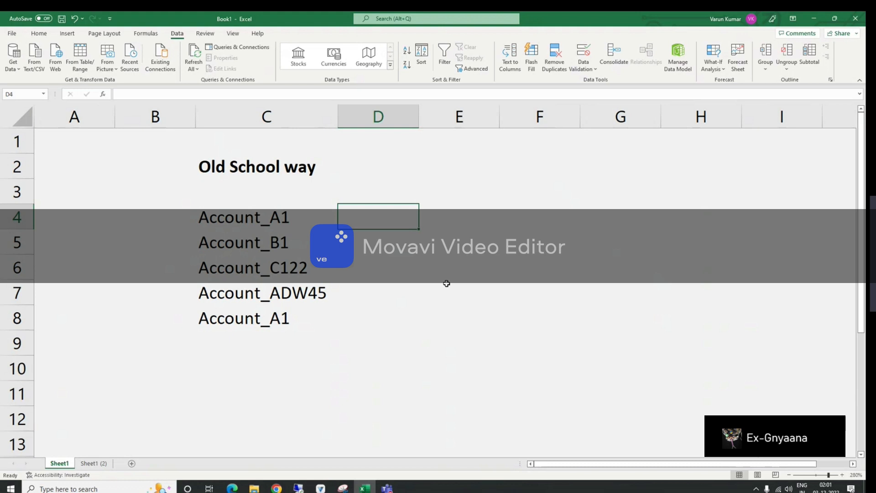
pyautogui.write('=')
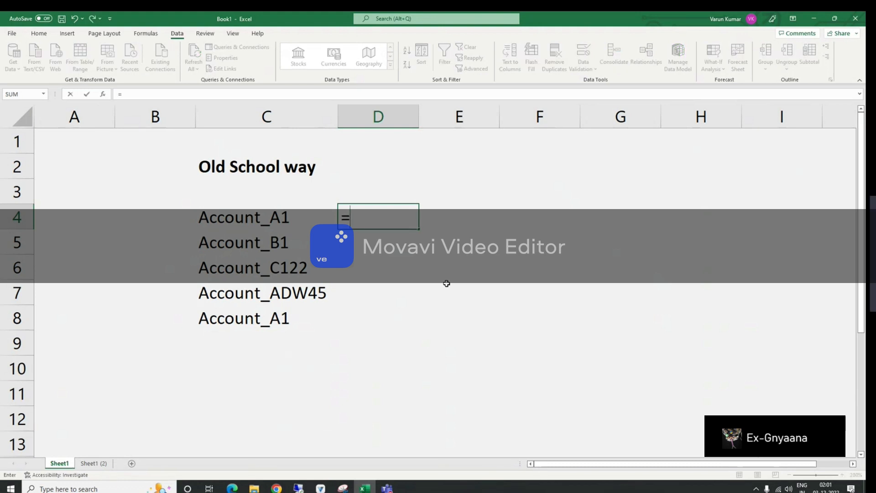
pyautogui.write('FIND(')
pyautogui.press('Left')
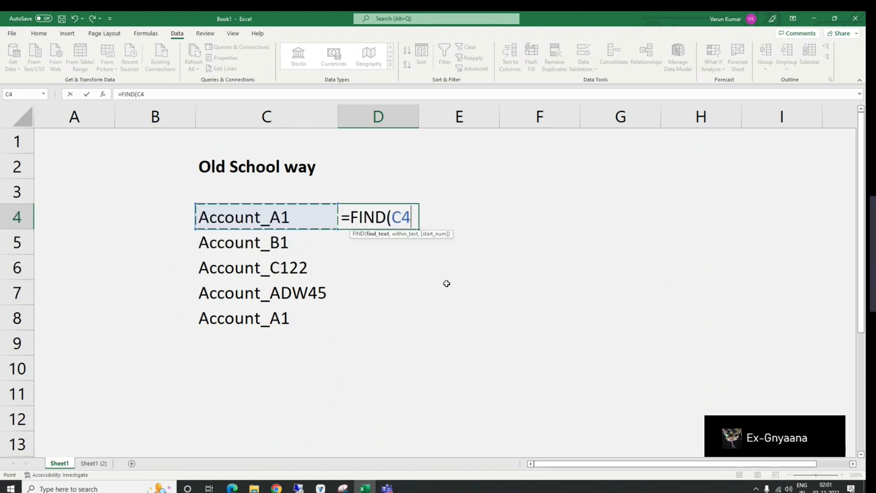
pyautogui.press('BackSpace')
pyautogui.press('BackSpace')
pyautogui.write('"_",')
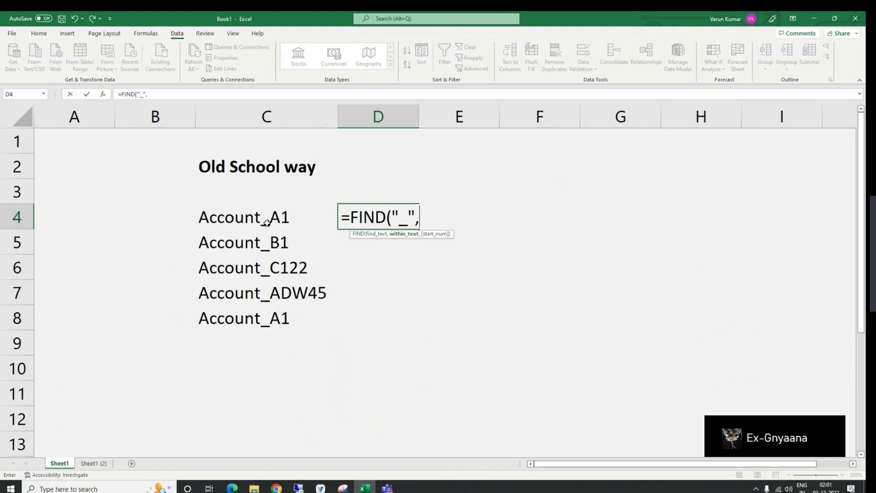
pyautogui.click(249, 218)
pyautogui.write(',1)')
pyautogui.press('Return')
# Step: Wrap D4's formula in MID as =MID(C4,FIND("_",C4,1),50)
pyautogui.press('Up')
pyautogui.press('F2')
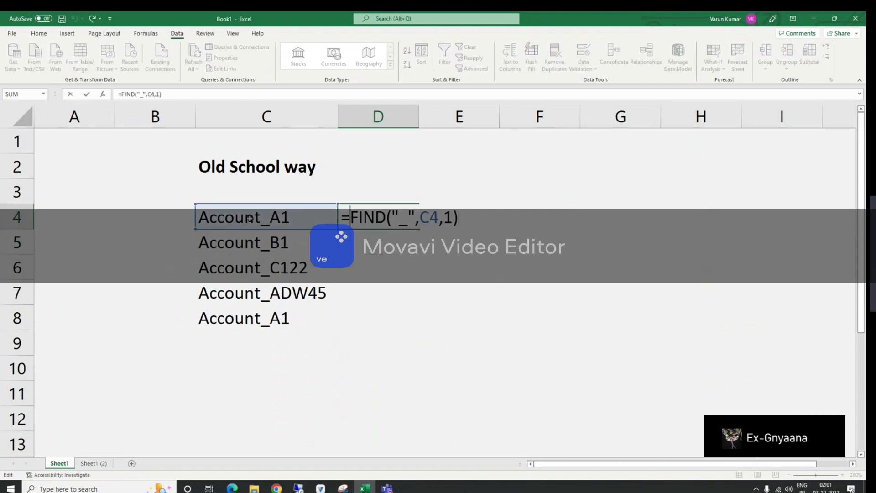
pyautogui.write('mid(')
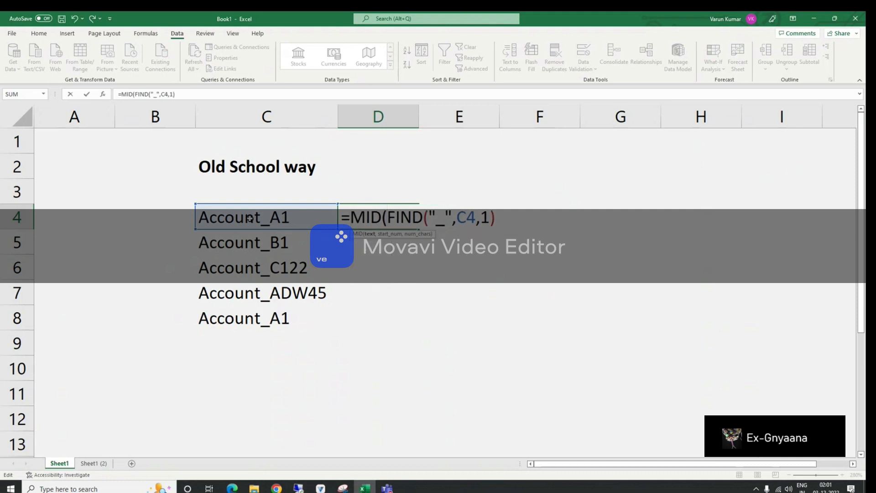
pyautogui.click(243, 218)
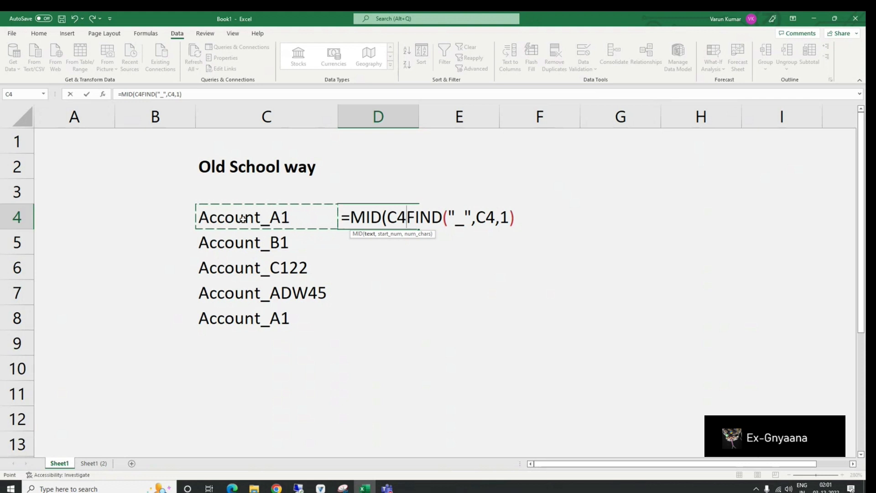
pyautogui.write(',')
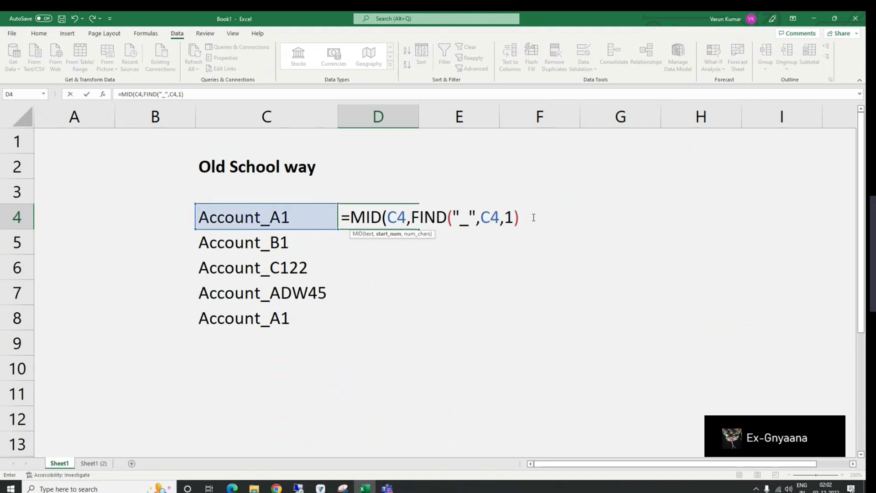
pyautogui.click(556, 220)
pyautogui.write(',50')
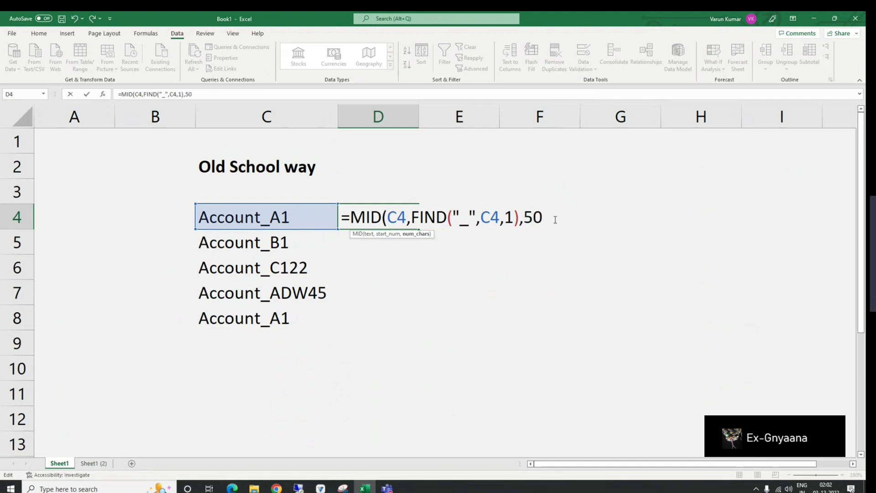
pyautogui.write(')')
pyautogui.press('Return')
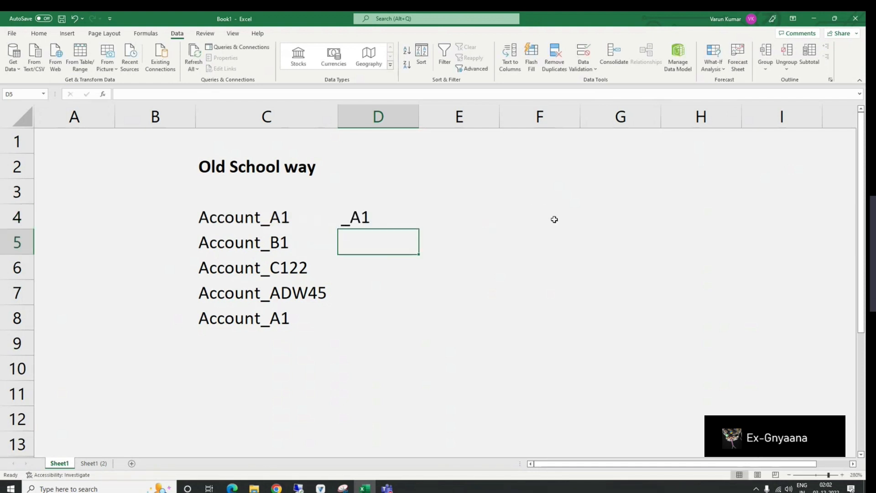
# Step: Edit D4's formula so the start position is FIND("_",C4,1)+1
pyautogui.press('Up')
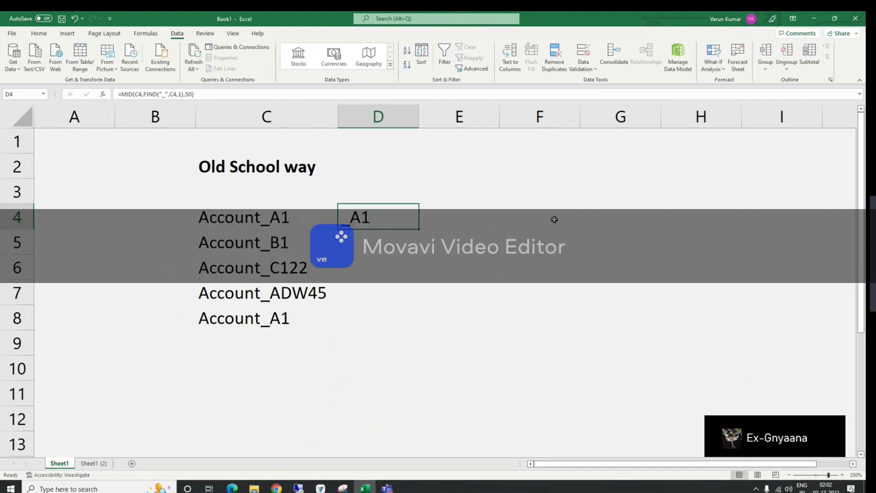
pyautogui.press('F2')
pyautogui.click(519, 217)
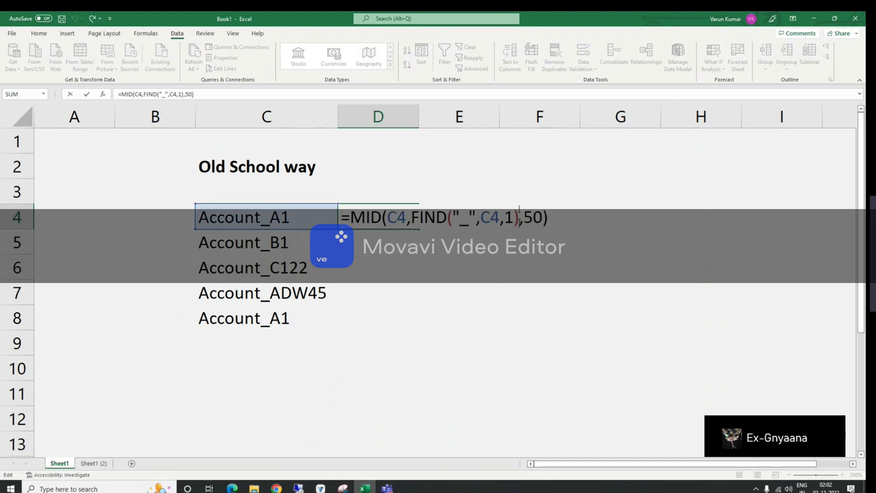
pyautogui.write('+1')
pyautogui.hotkey('ctrl', 'Return')
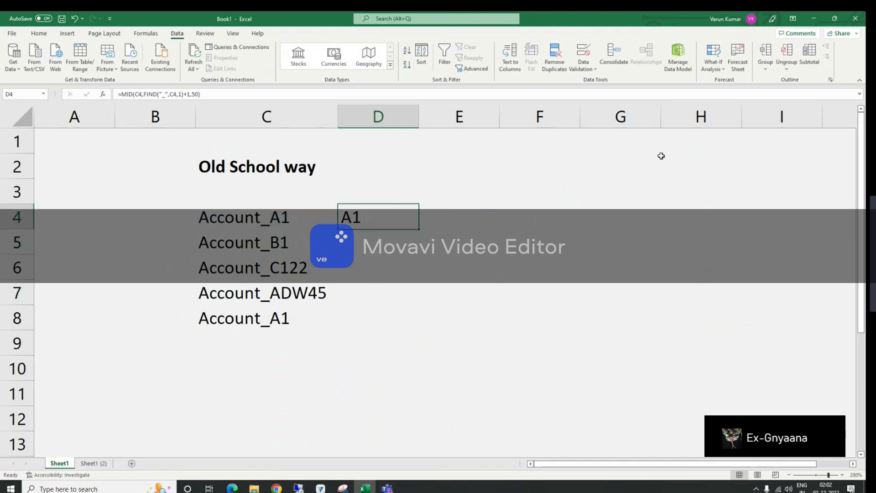
# Step: Fill the D4 formula down through D8 and compare the results with the source names
pyautogui.hotkey('shift', 'Down')
pyautogui.hotkey('shift', 'Down')
pyautogui.hotkey('shift', 'Down')
pyautogui.hotkey('shift', 'Down')
pyautogui.hotkey('ctrl', 'd')
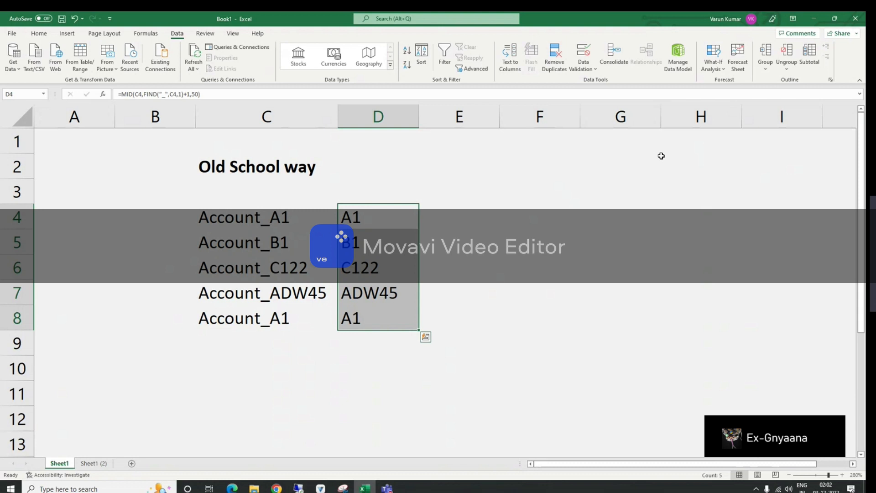
pyautogui.moveTo(278, 215); pyautogui.dragTo(298, 323)
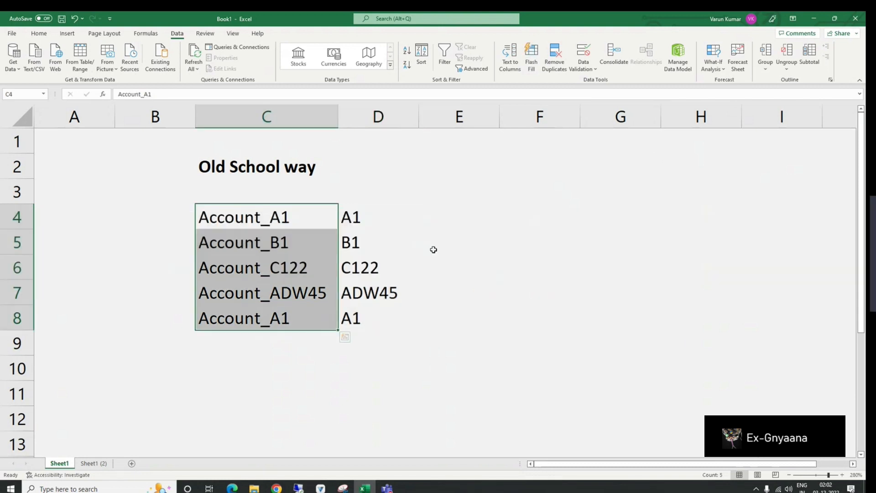
pyautogui.click(371, 216)
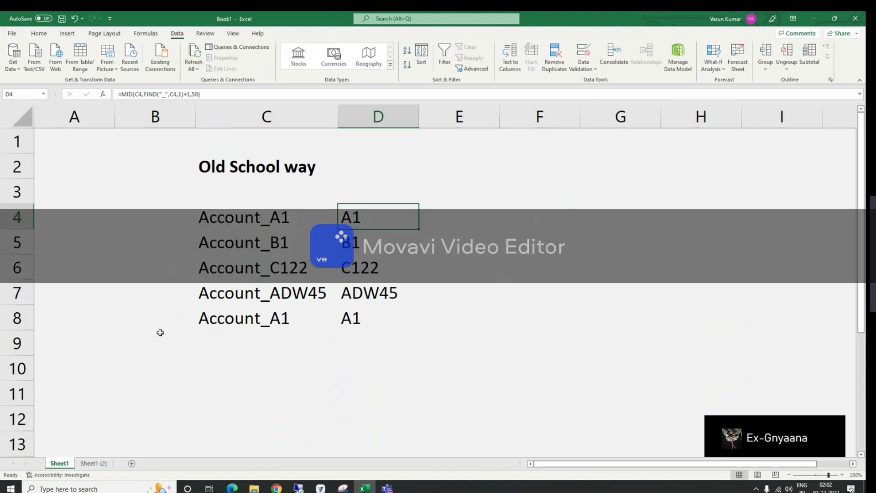
# Step: Switch to sheet Sheet1 (2) and enter the header Before in D3
pyautogui.click(96, 463)
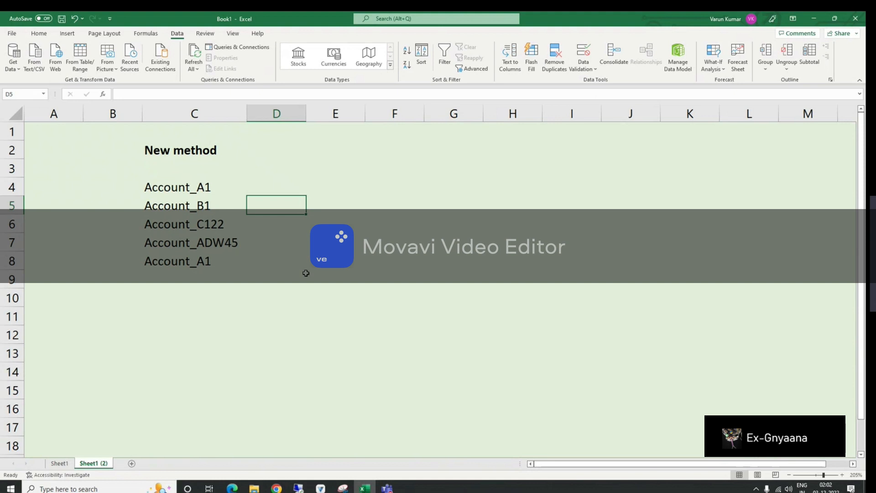
pyautogui.scroll(2, 355, 225)
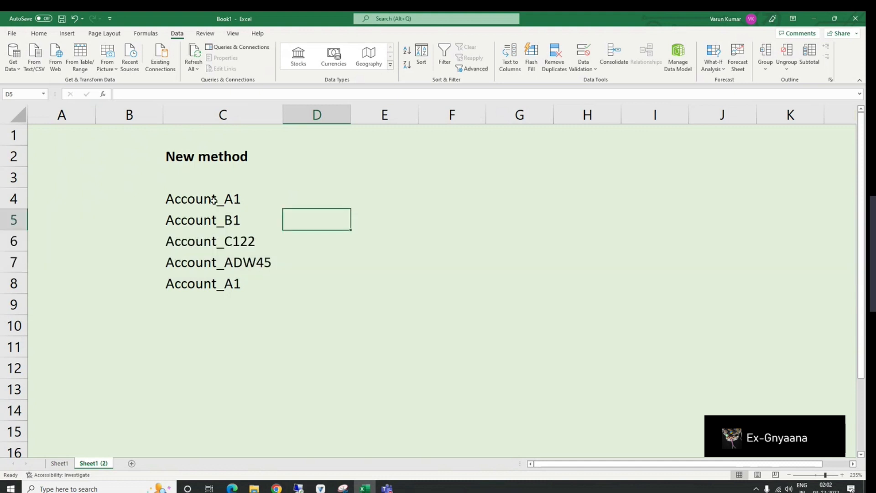
pyautogui.click(228, 201)
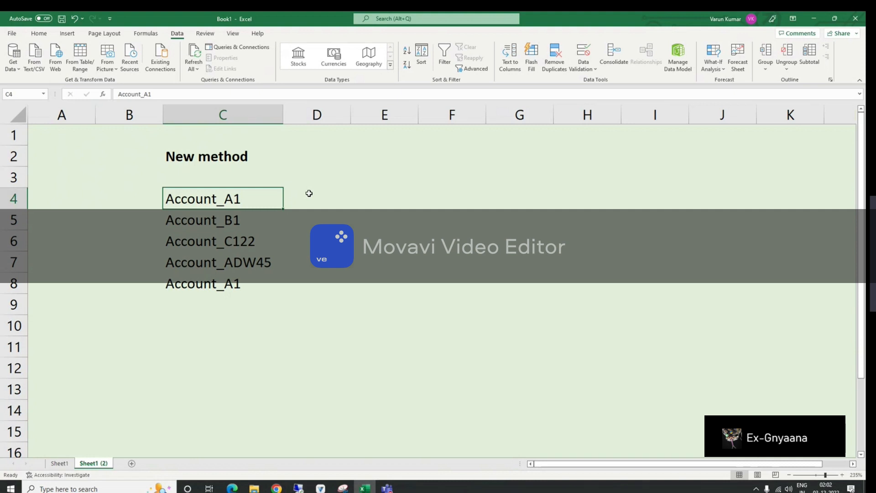
pyautogui.click(314, 194)
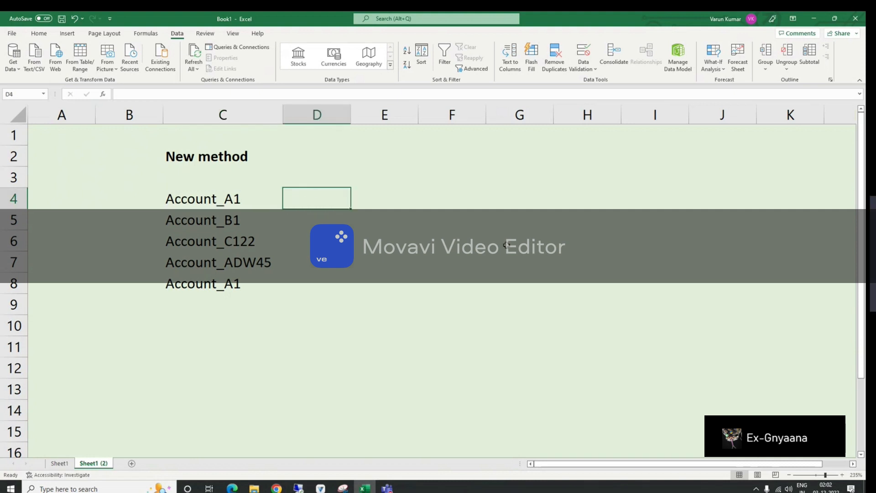
pyautogui.press('Up')
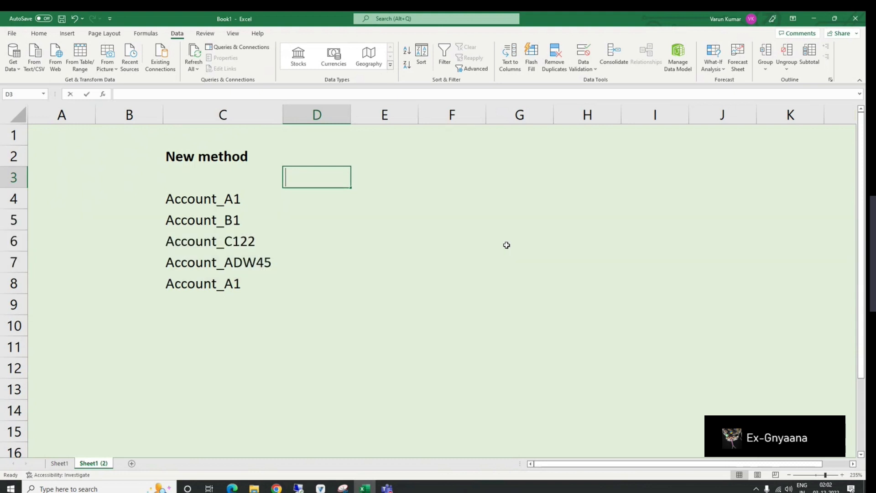
pyautogui.write('Before')
pyautogui.hotkey('ctrl', 'Return')
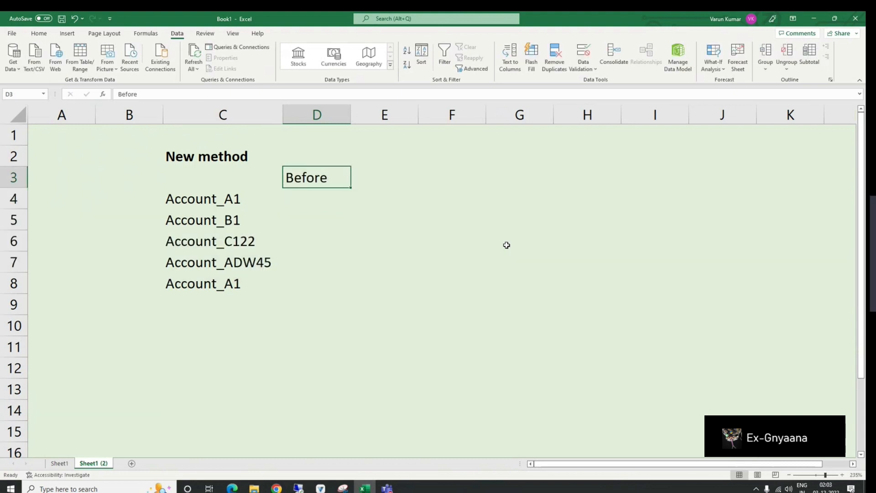
# Step: Enter the header After in E3 and widen column D
pyautogui.press('Right')
pyautogui.write('After')
pyautogui.press('Return')
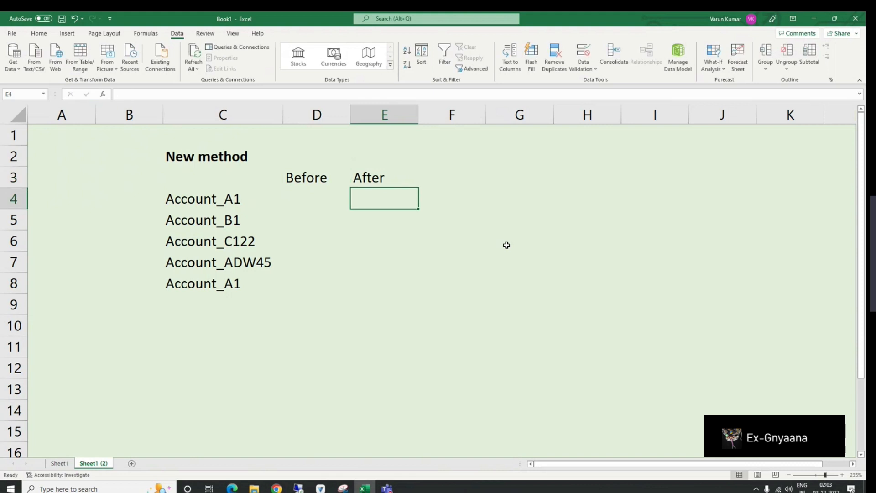
pyautogui.moveTo(350, 114); pyautogui.dragTo(388, 114)
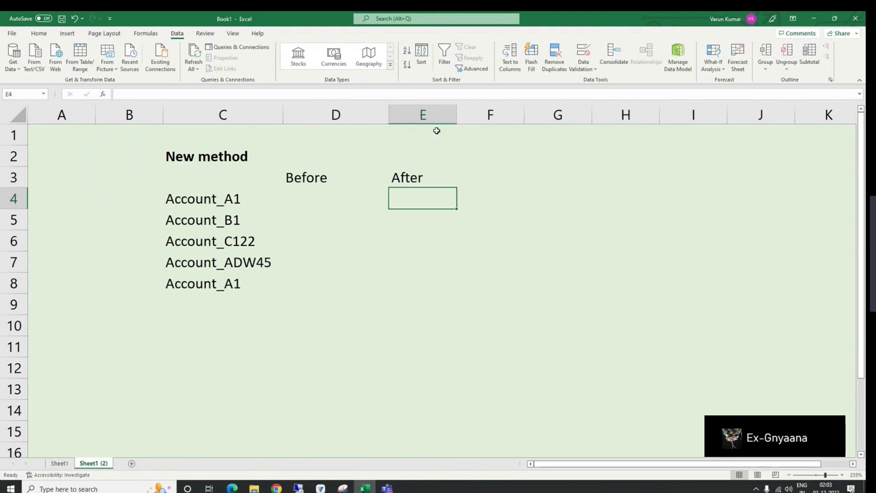
# Step: Widen column E and enter the formula =TEXTBEFORE(C4,"_") in D4
pyautogui.moveTo(456, 110); pyautogui.dragTo(510, 115)
pyautogui.click(318, 191)
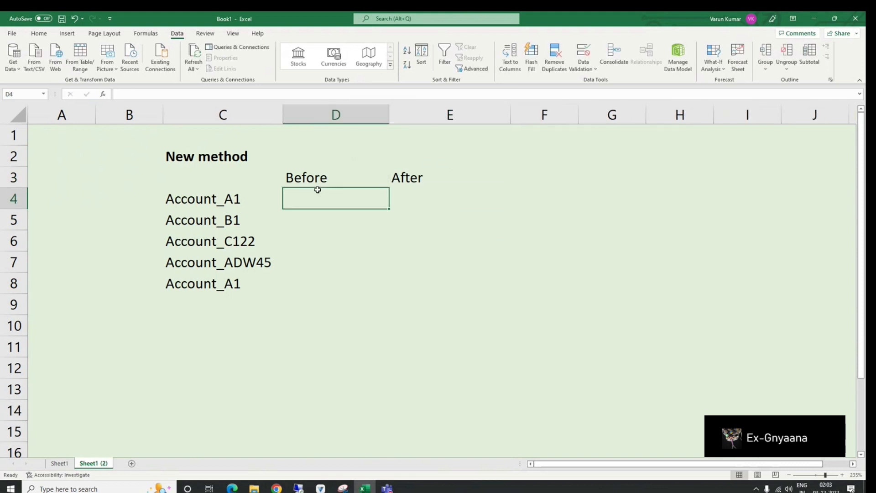
pyautogui.write('=text')
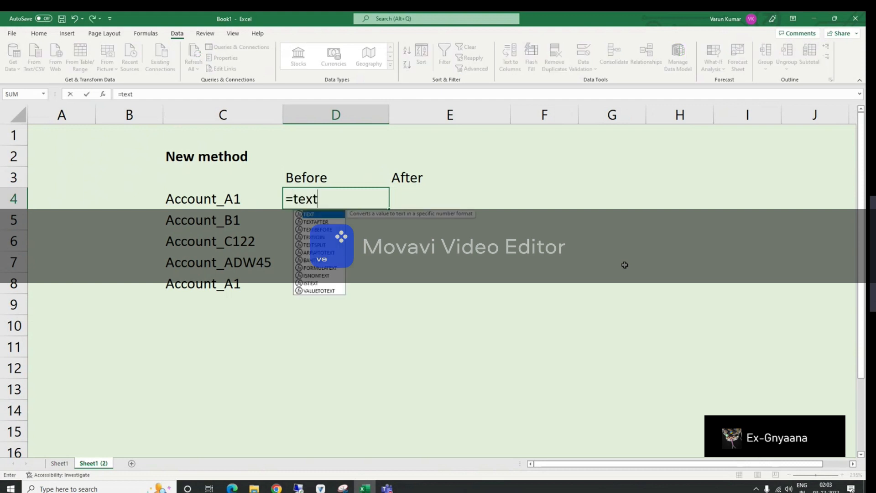
pyautogui.press('Down')
pyautogui.press('Down')
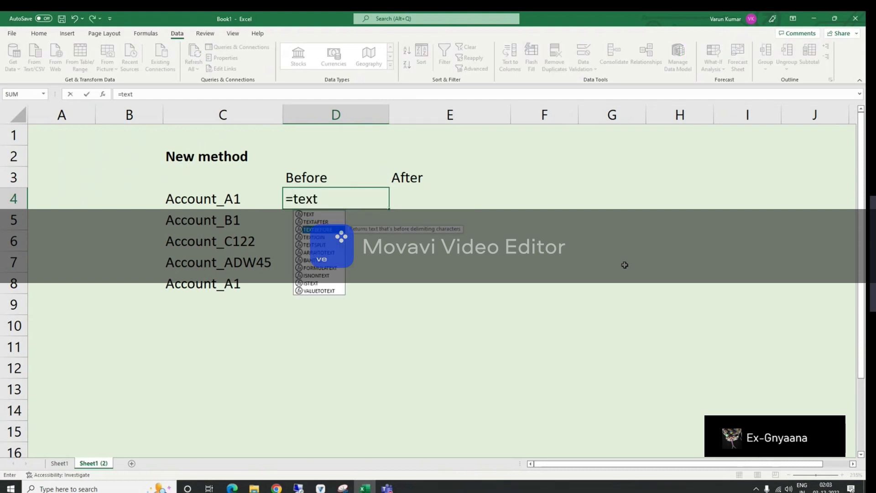
pyautogui.press('Up')
pyautogui.press('Down')
pyautogui.press('Tab')
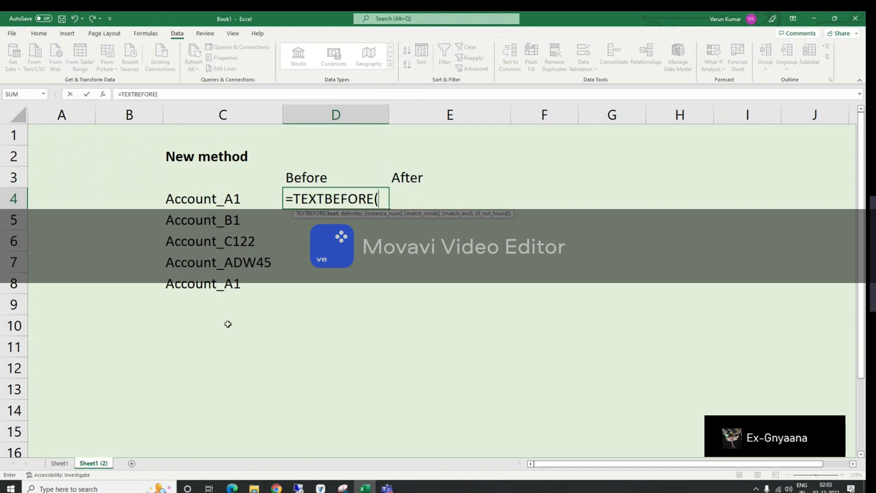
pyautogui.click(223, 201)
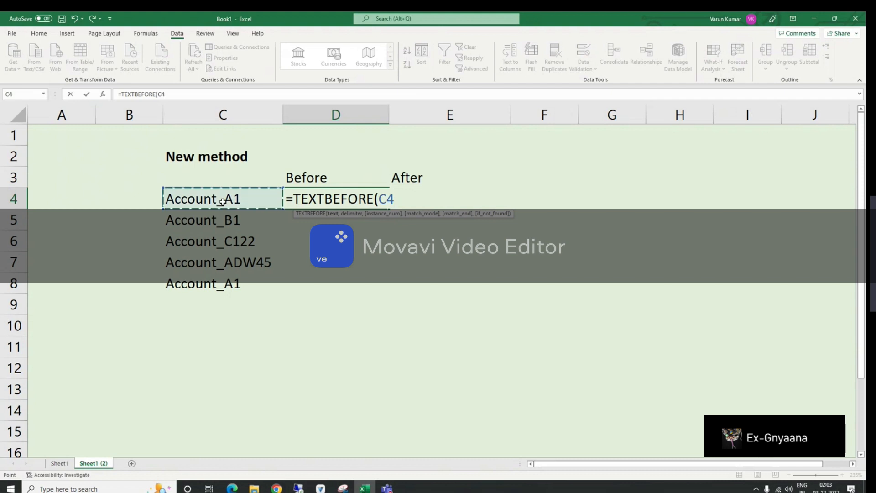
pyautogui.write(',')
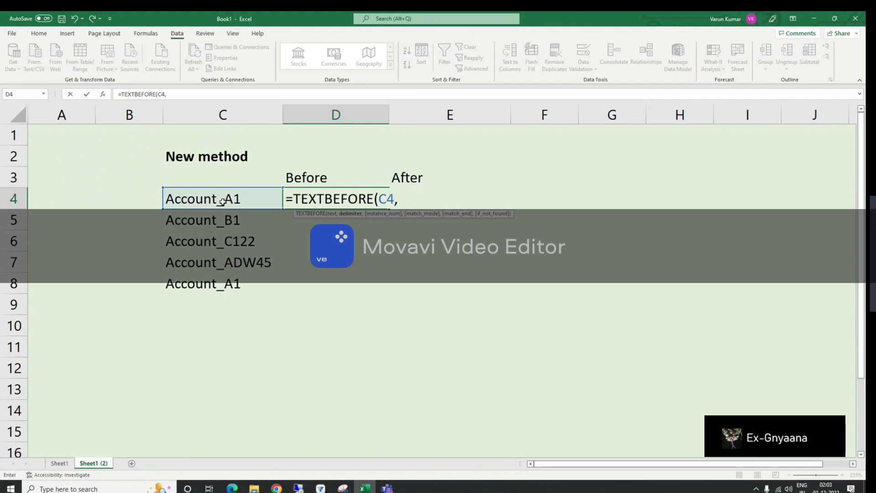
pyautogui.write('"_')
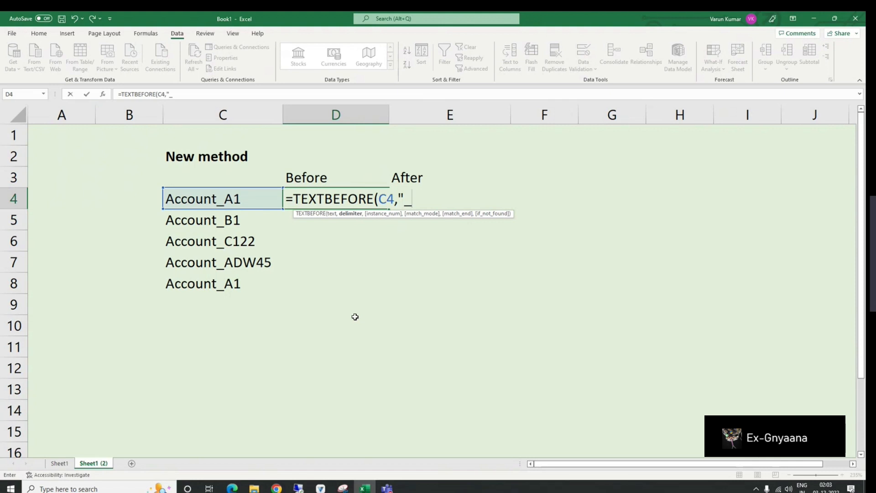
pyautogui.write('")')
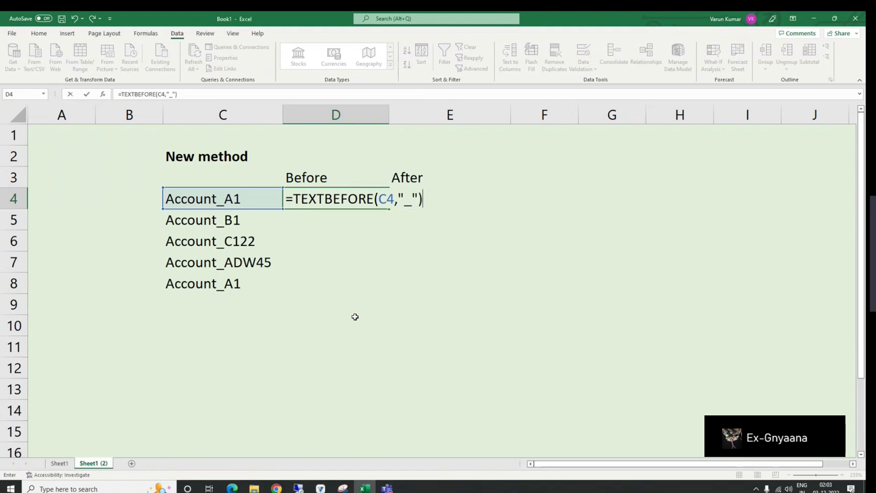
pyautogui.press('Return')
# Step: Fill D4's formula down through D8 and make D4:D8 bold
pyautogui.press('Up')
pyautogui.hotkey('shift', 'Down')
pyautogui.hotkey('shift', 'Down')
pyautogui.hotkey('shift', 'Down')
pyautogui.hotkey('shift', 'Down')
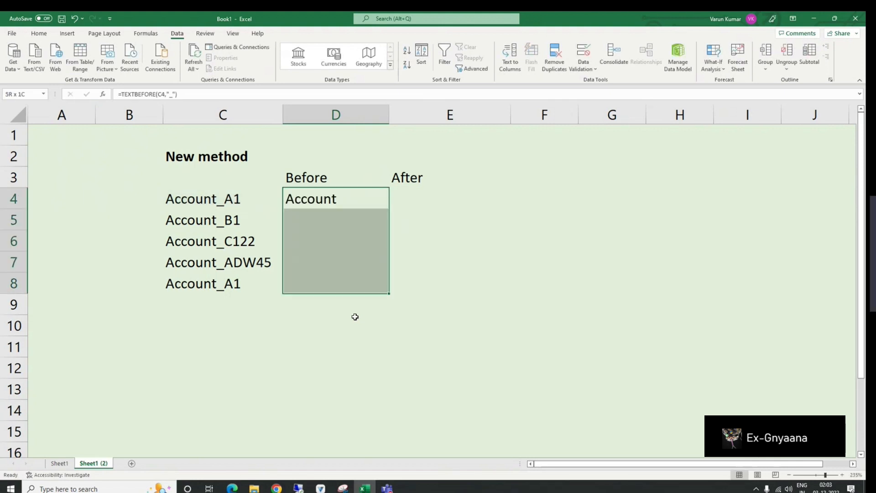
pyautogui.hotkey('ctrl', 'd')
pyautogui.hotkey('ctrl', 'b')
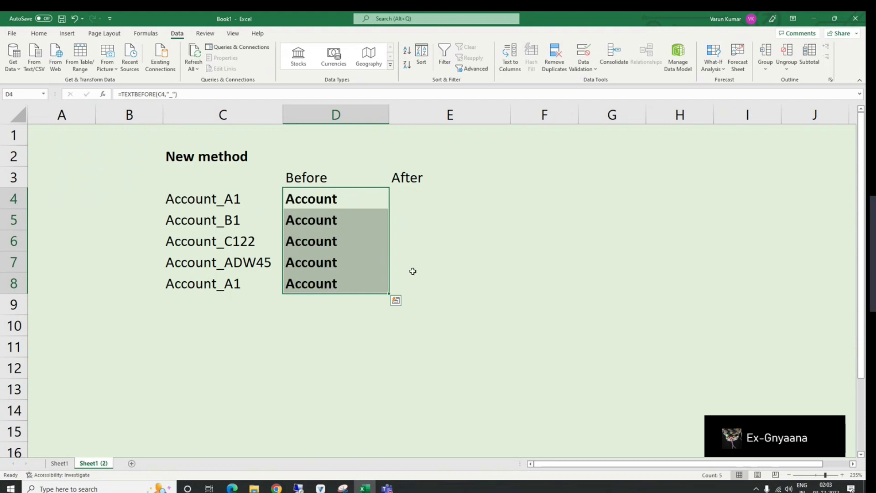
# Step: Insert sss after Account in C5's name to test the Before formula
pyautogui.click(202, 199)
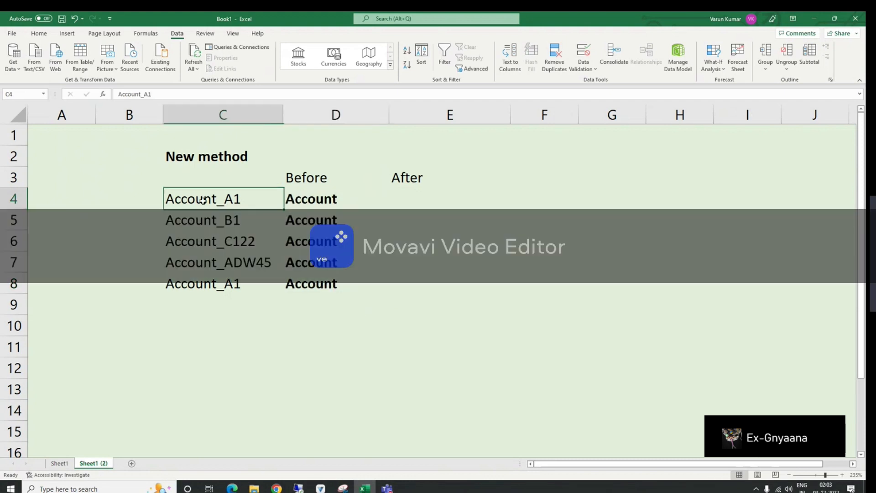
pyautogui.click(214, 223)
pyautogui.doubleClick(236, 222)
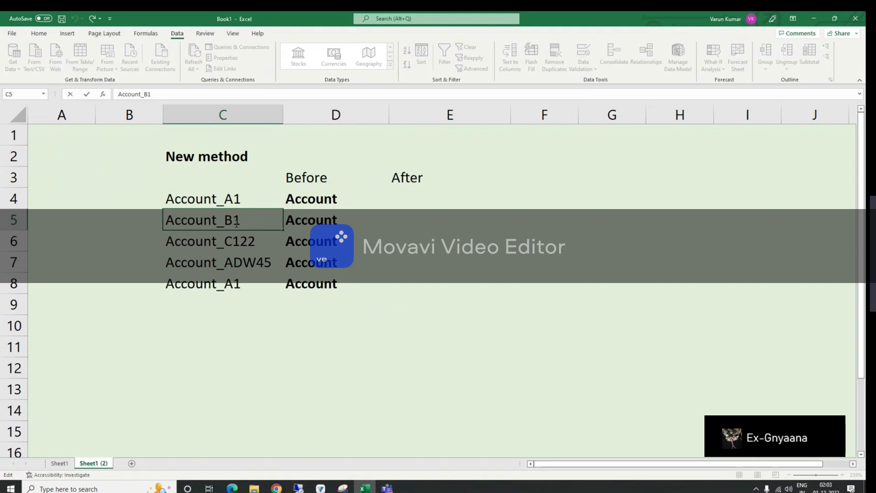
pyautogui.write('sss')
pyautogui.press('Return')
pyautogui.click(235, 223)
pyautogui.click(303, 220)
# Step: Widen columns C and D
pyautogui.moveTo(283, 115); pyautogui.dragTo(336, 122)
pyautogui.click(479, 192)
pyautogui.moveTo(442, 115); pyautogui.dragTo(466, 115)
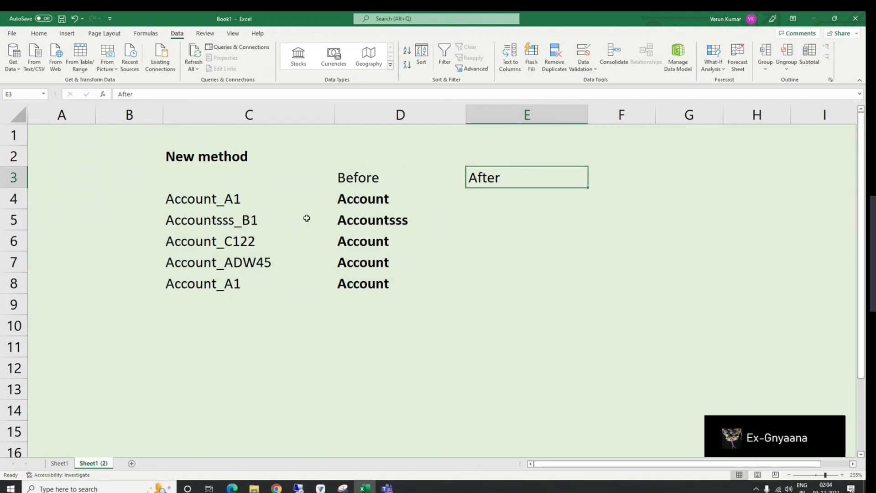
# Step: Enter the formula =TEXTAFTER(C4,"_") in E4
pyautogui.click(237, 200)
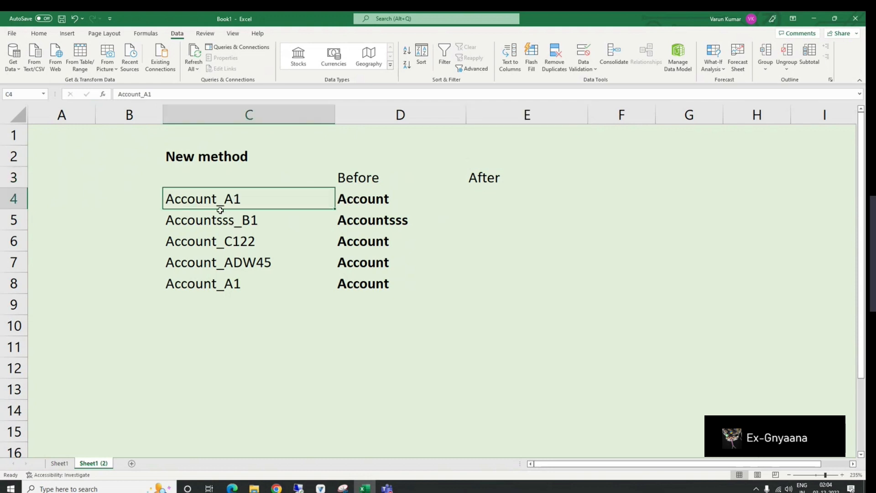
pyautogui.click(469, 197)
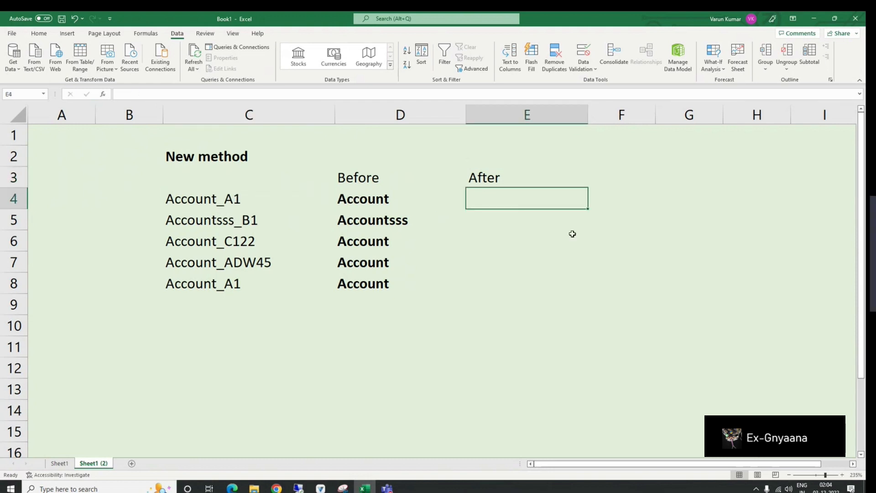
pyautogui.write('[=text')
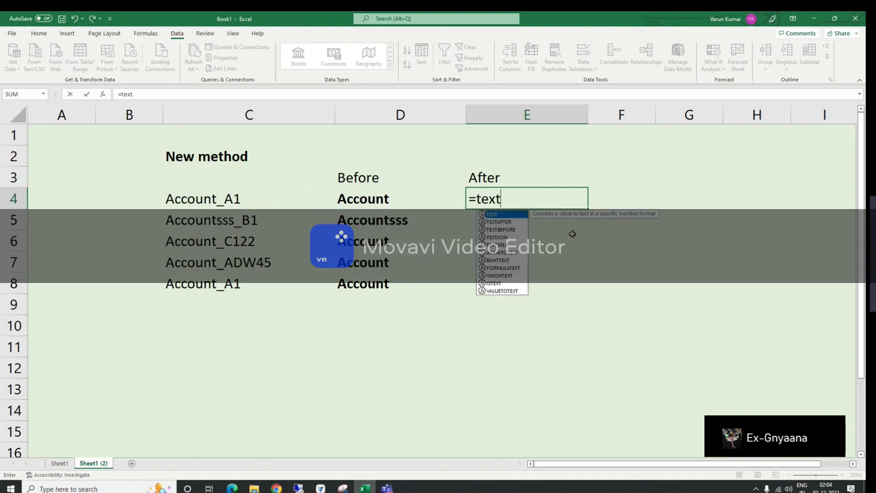
pyautogui.press('Down')
pyautogui.press('Tab')
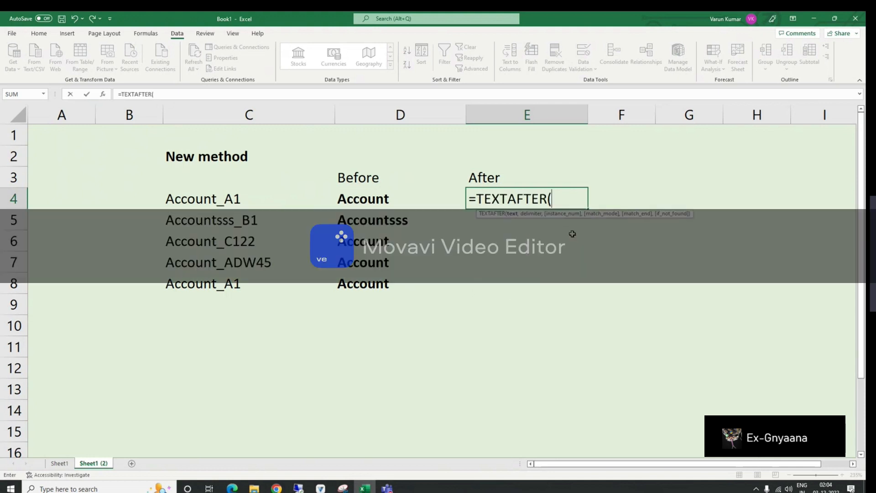
pyautogui.press('Left')
pyautogui.press('Left')
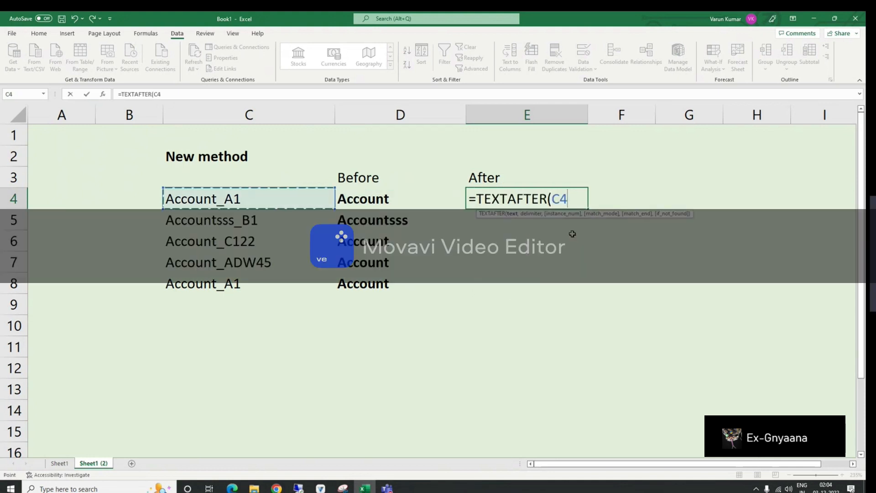
pyautogui.write(',"_")')
pyautogui.press('Return')
# Step: Fill E4's formula down through E8
pyautogui.press('Up')
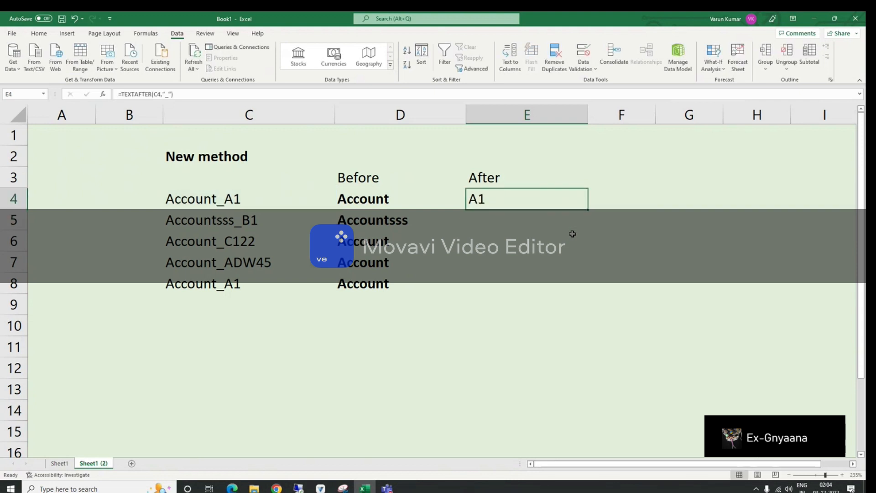
pyautogui.hotkey('shift', 'Down')
pyautogui.hotkey('shift', 'Down')
pyautogui.hotkey('shift', 'Down')
pyautogui.hotkey('shift', 'Down')
pyautogui.hotkey('ctrl', 'd')
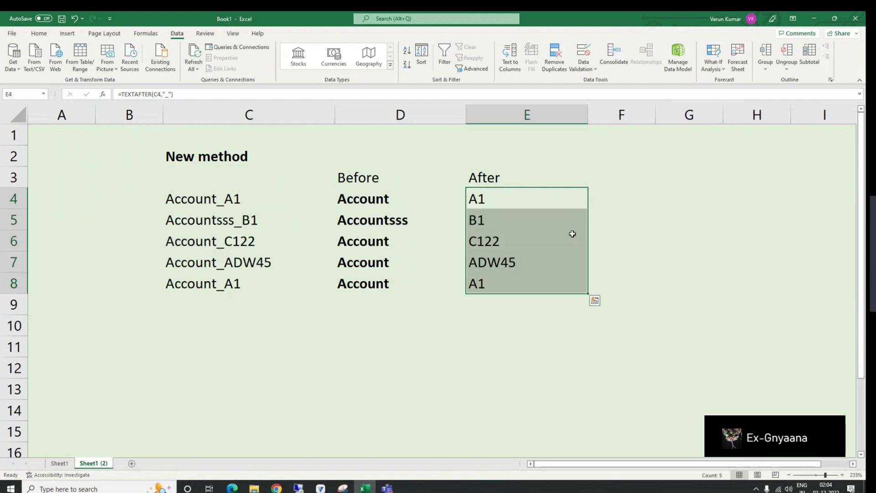
pyautogui.click(494, 282)
# Step: Append sdfdsfsdfds to the name in C8 to test the After formula
pyautogui.click(206, 295)
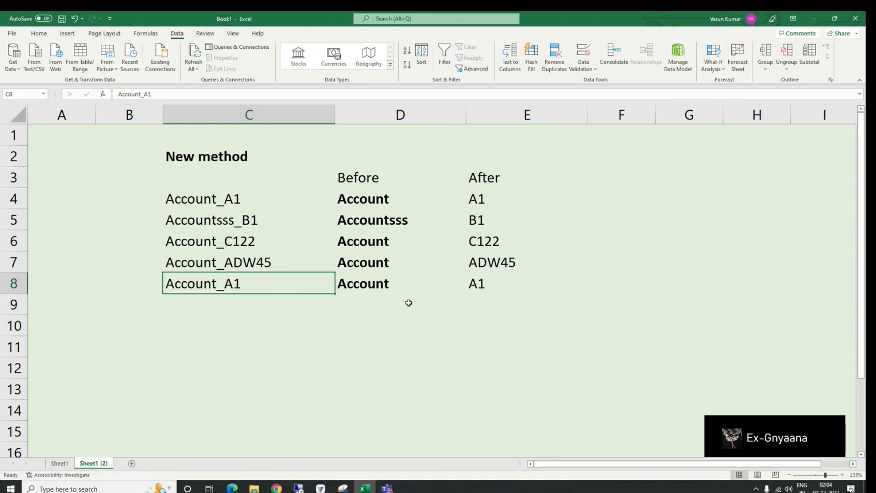
pyautogui.doubleClick(252, 296)
pyautogui.write('sdfdsfsdfds')
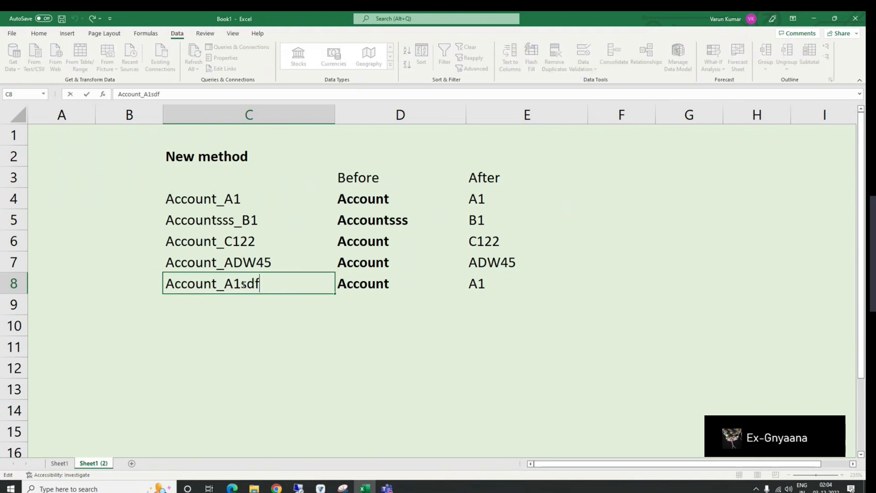
pyautogui.press('Return')
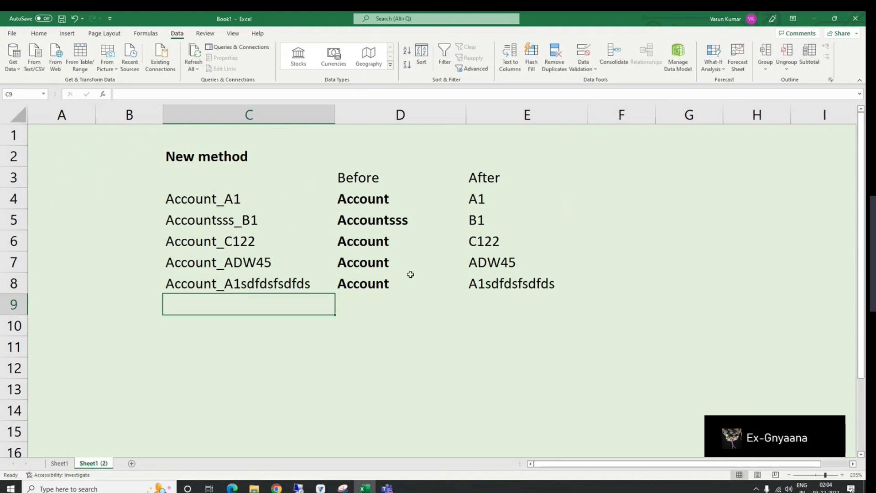
# Step: Colour the After results in E4:E8 red
pyautogui.moveTo(476, 201); pyautogui.dragTo(492, 289)
pyautogui.click(39, 33)
pyautogui.click(163, 64)
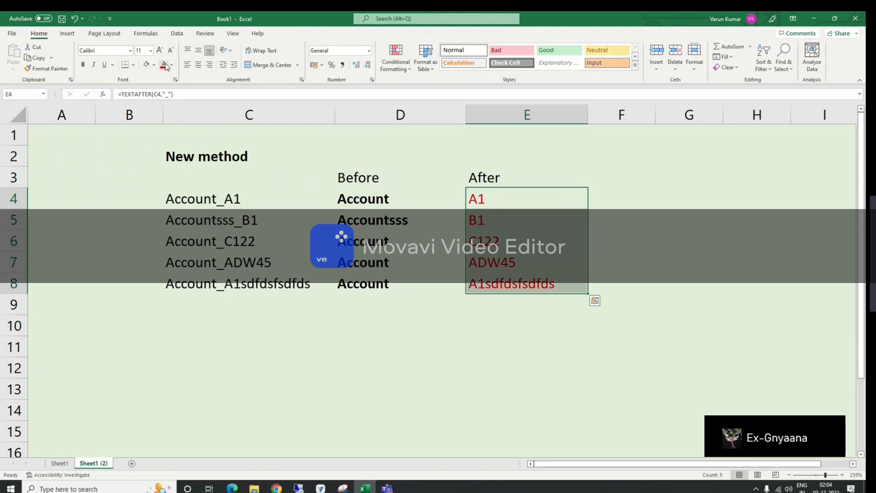
# Step: Inspect D4's TEXTBEFORE formula in the formula bar
pyautogui.click(438, 203)
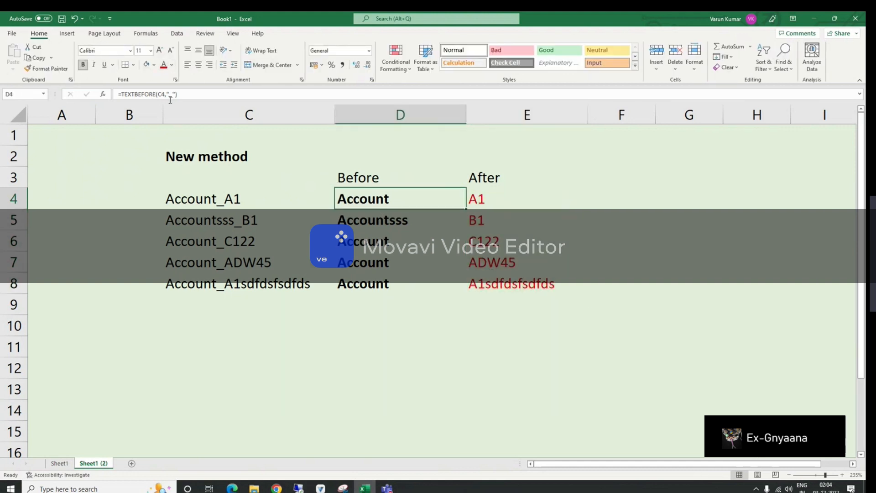
pyautogui.moveTo(122, 94); pyautogui.dragTo(155, 95)
pyautogui.press('Escape')
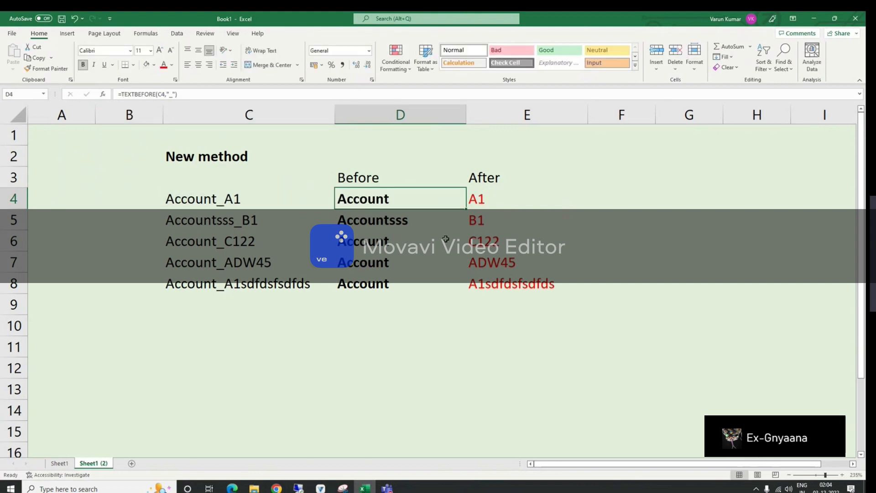